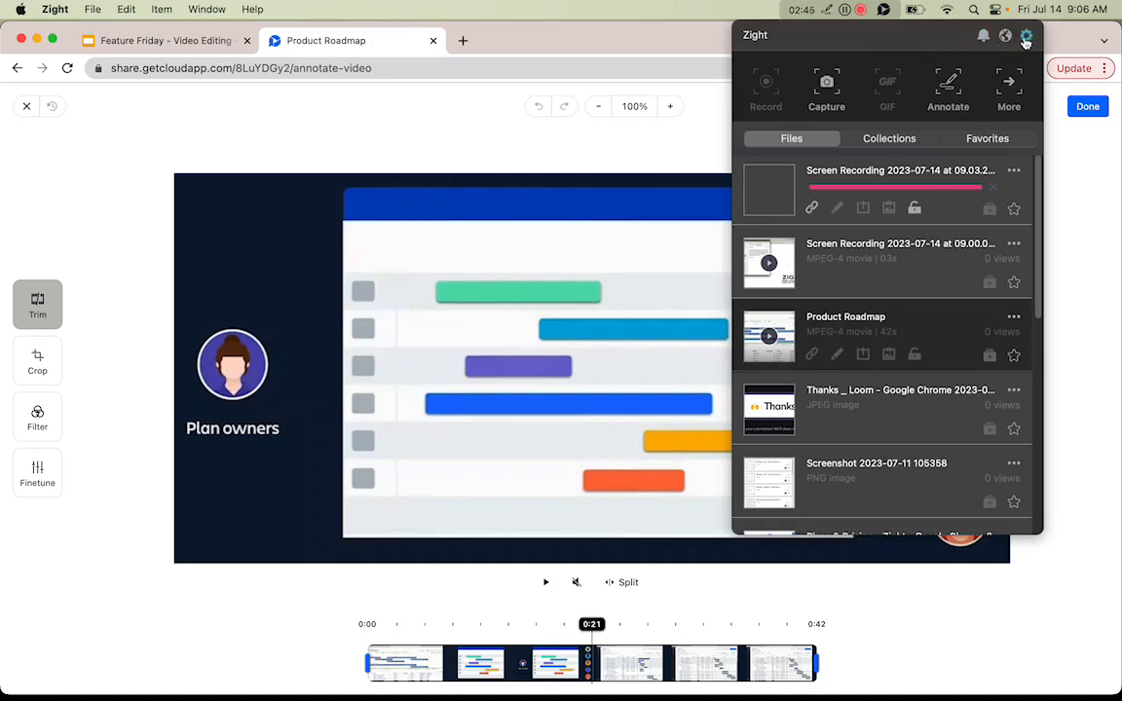
- Review Zight's general preferences for sharing, startup, notifications and annotation, and close them
click(1025, 37)
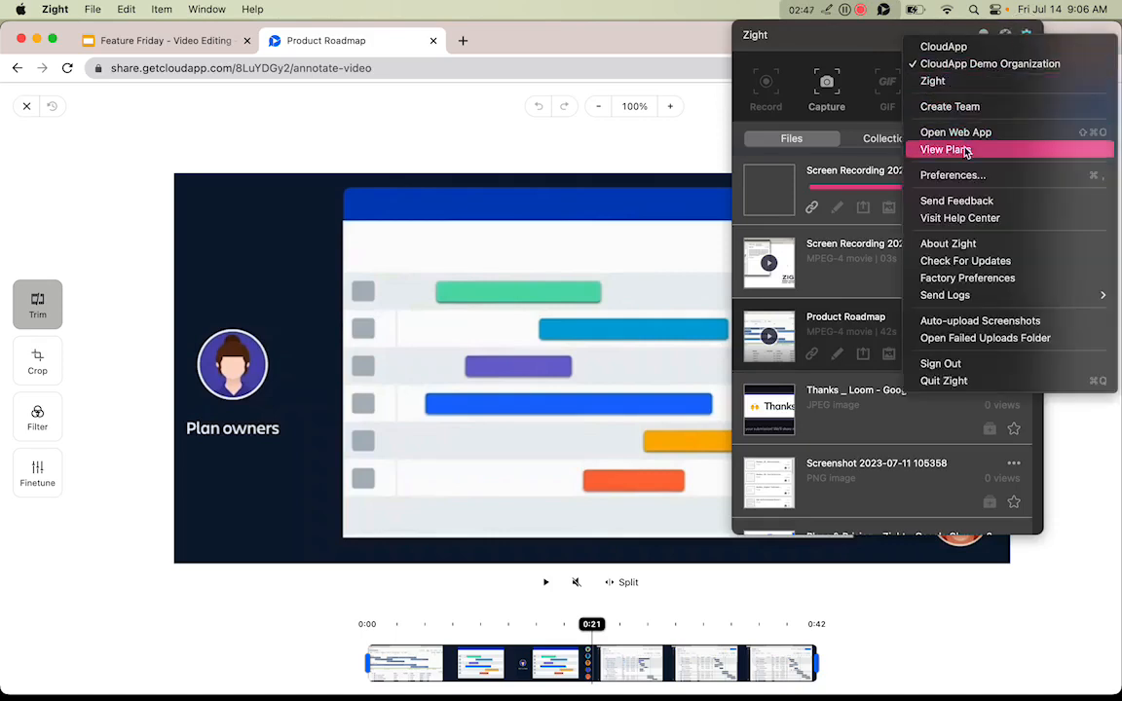
click(935, 174)
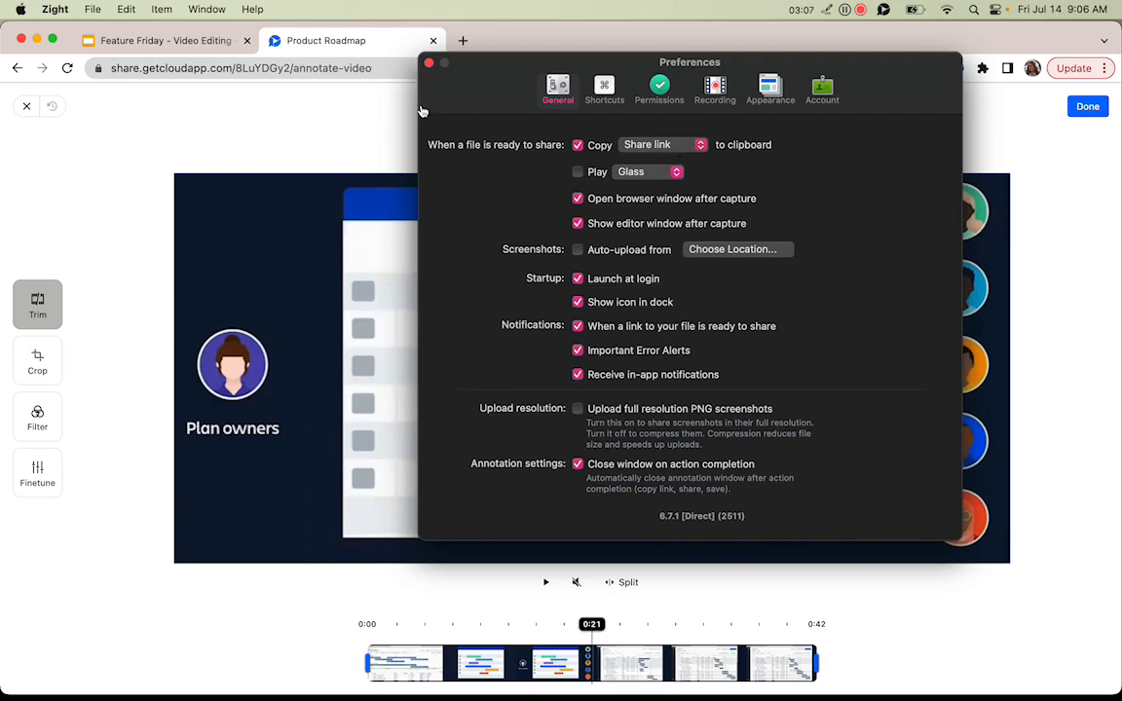
click(429, 63)
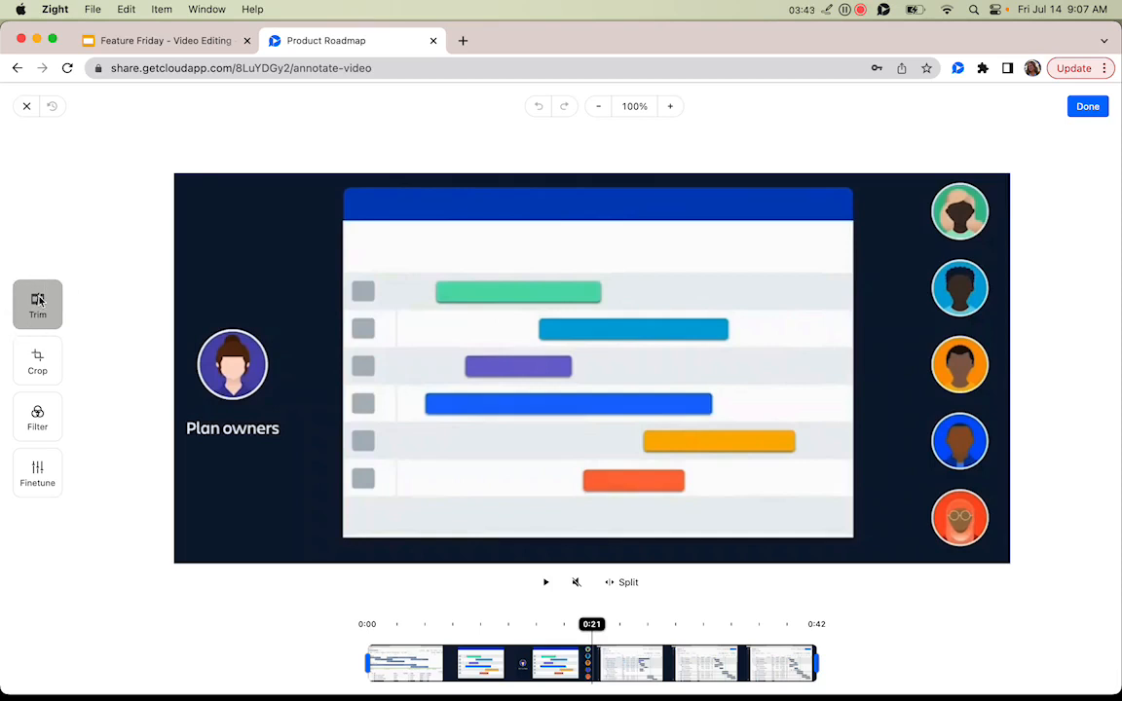
- Move the playhead to 0:00 and trim a short section off both the start and the end of the video
click(595, 626)
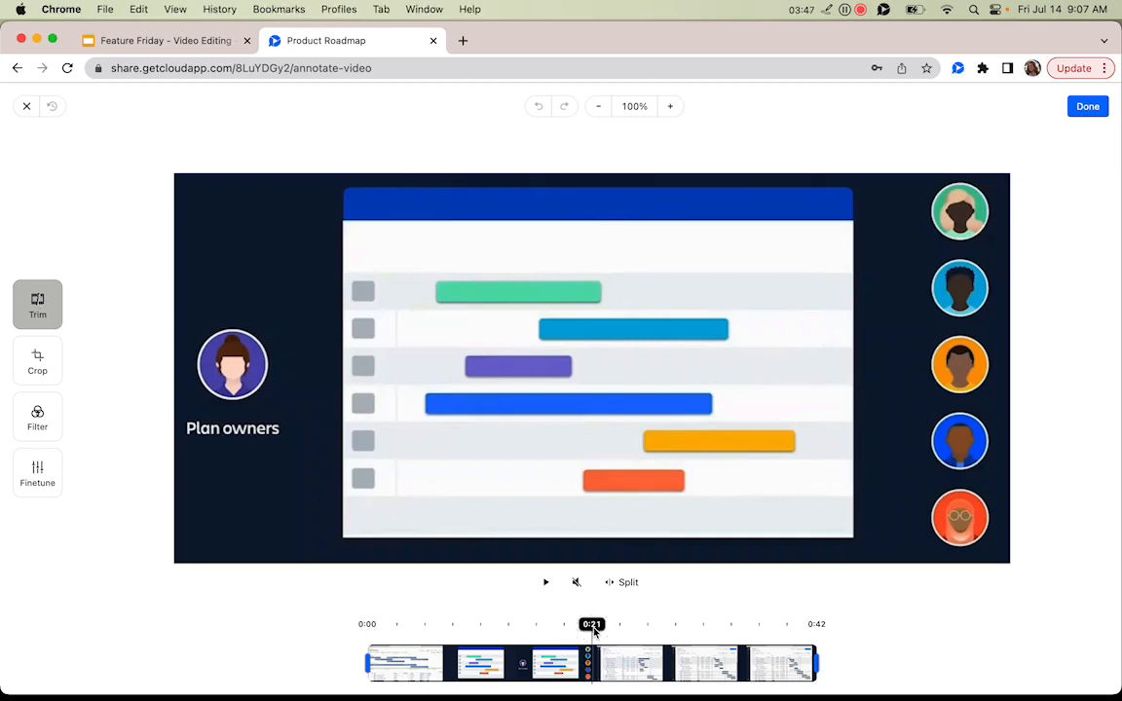
drag(593, 624, 367, 623)
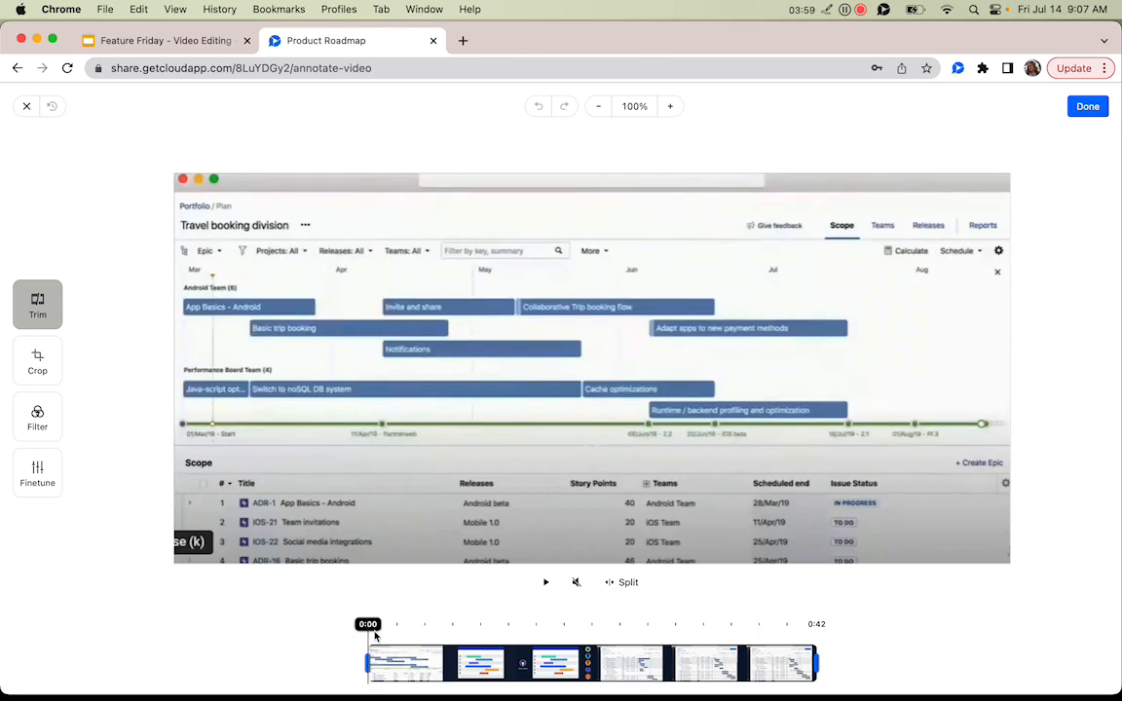
drag(369, 662, 393, 676)
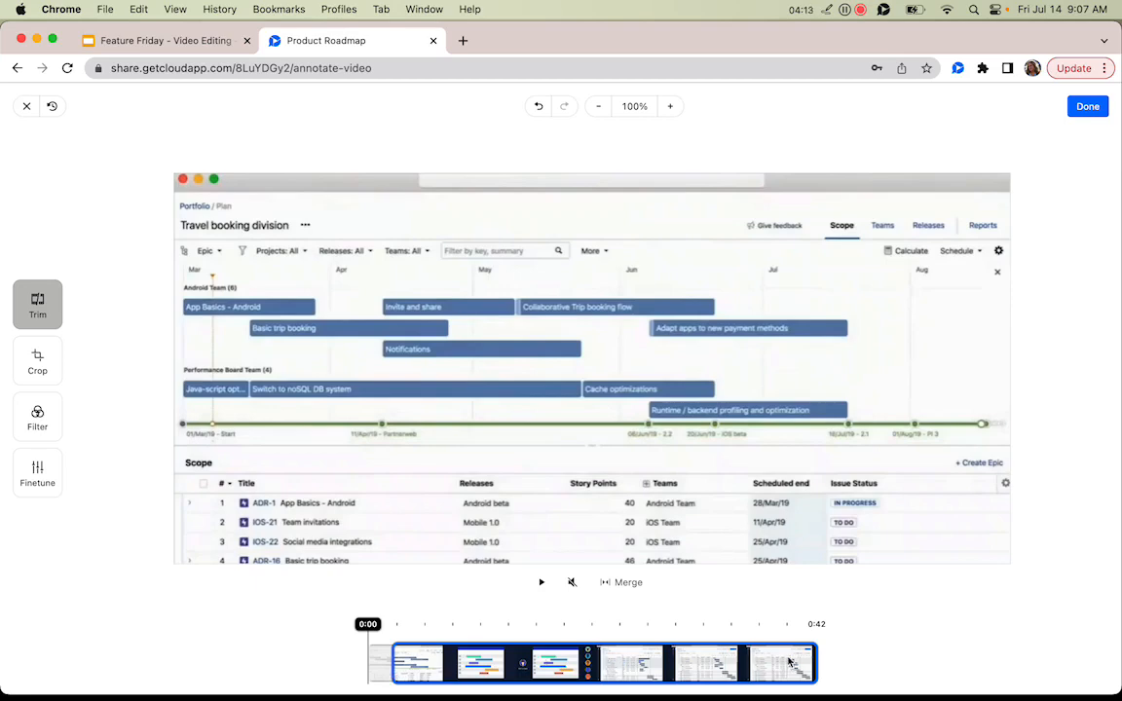
drag(814, 663, 784, 661)
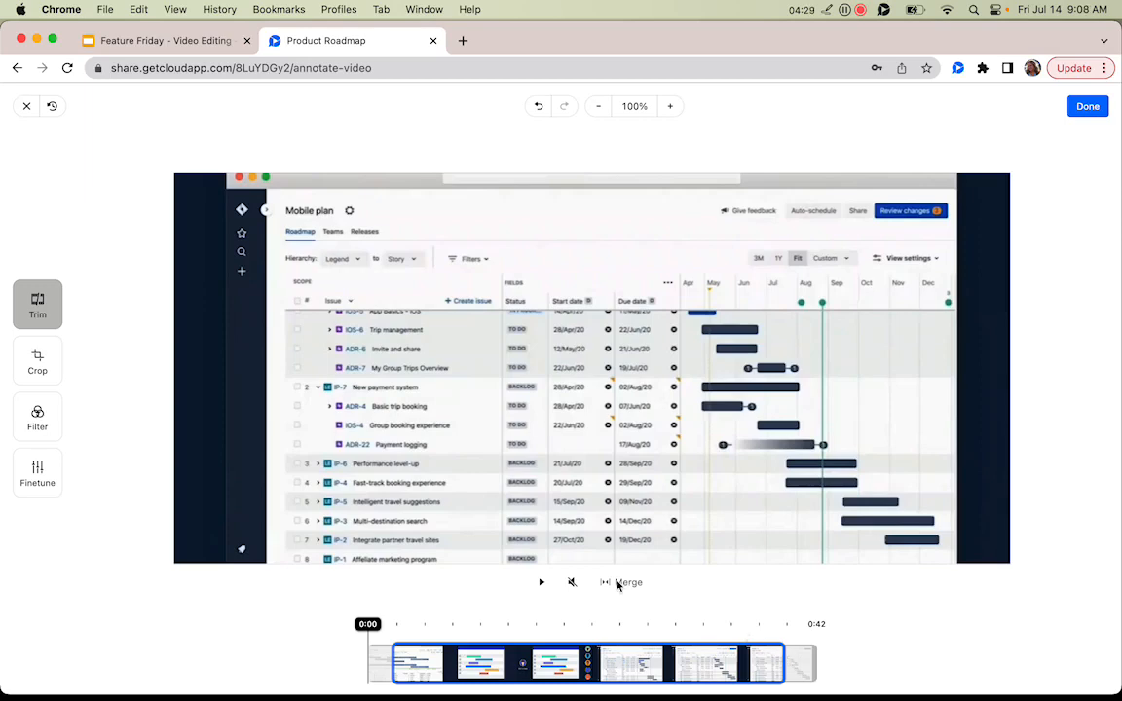
- Split the trimmed video clip at 0:19 on the timeline
drag(368, 624, 563, 624)
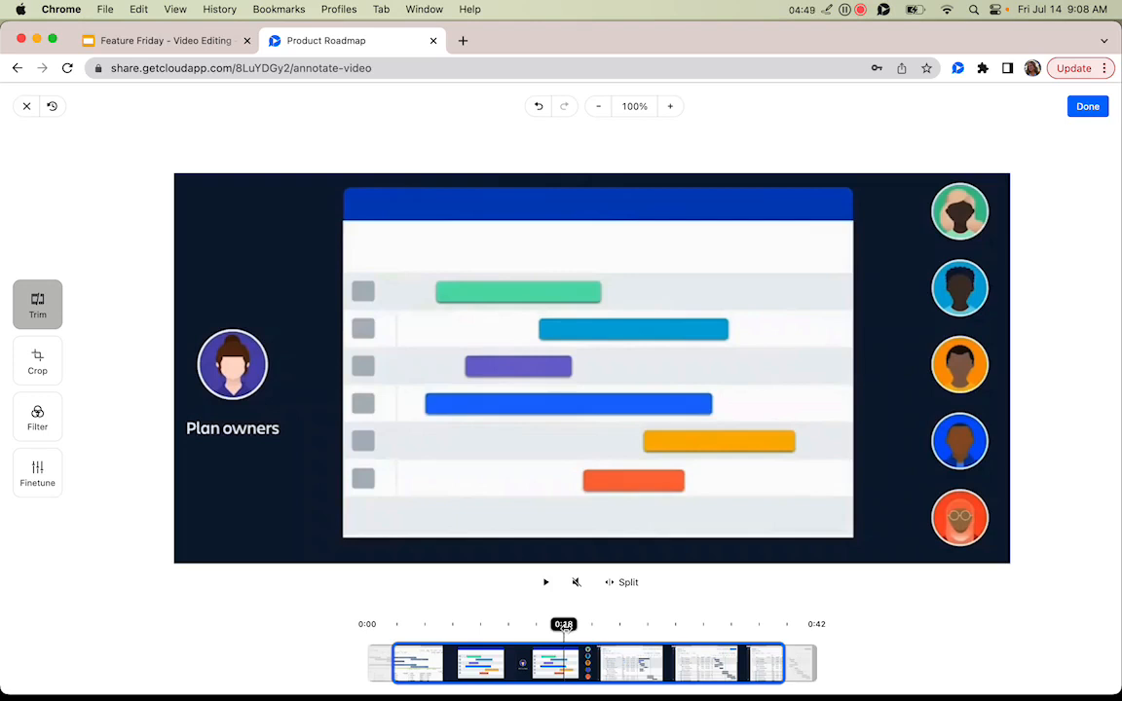
mouse_move(564, 625)
mouse_down()
mouse_move(582, 626)
mouse_move(567, 631)
mouse_up()
click(626, 584)
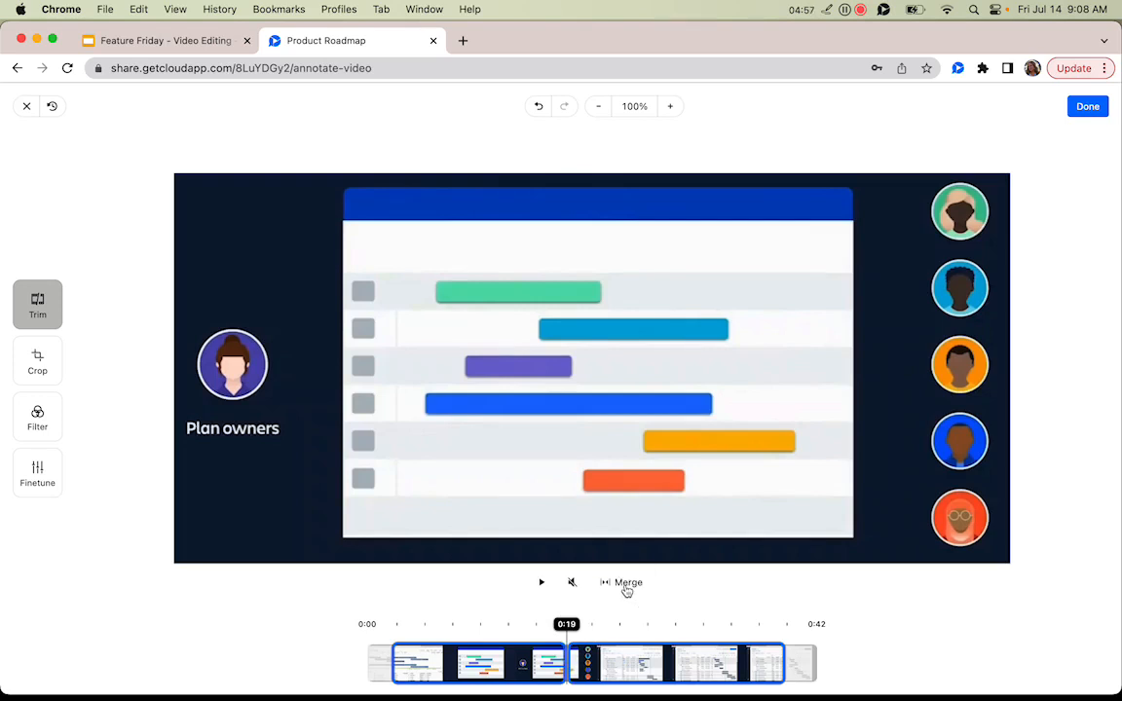
- Play the video up to 0:23 and cut the section between the 0:19 split and that point
click(542, 584)
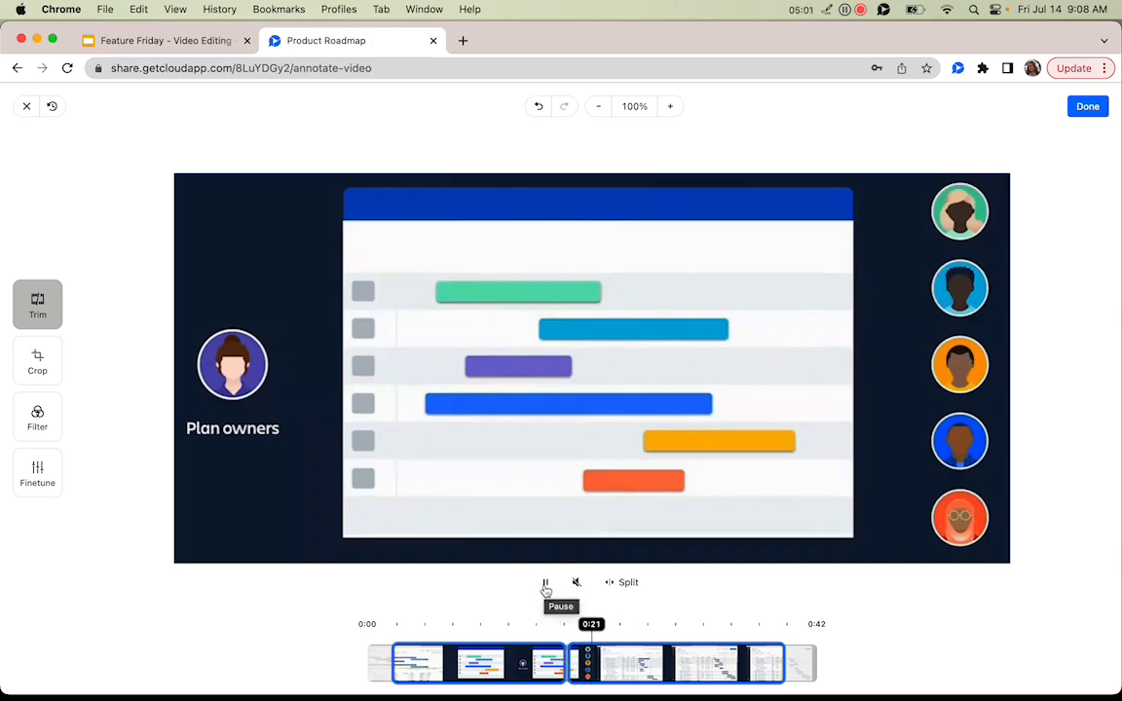
click(545, 586)
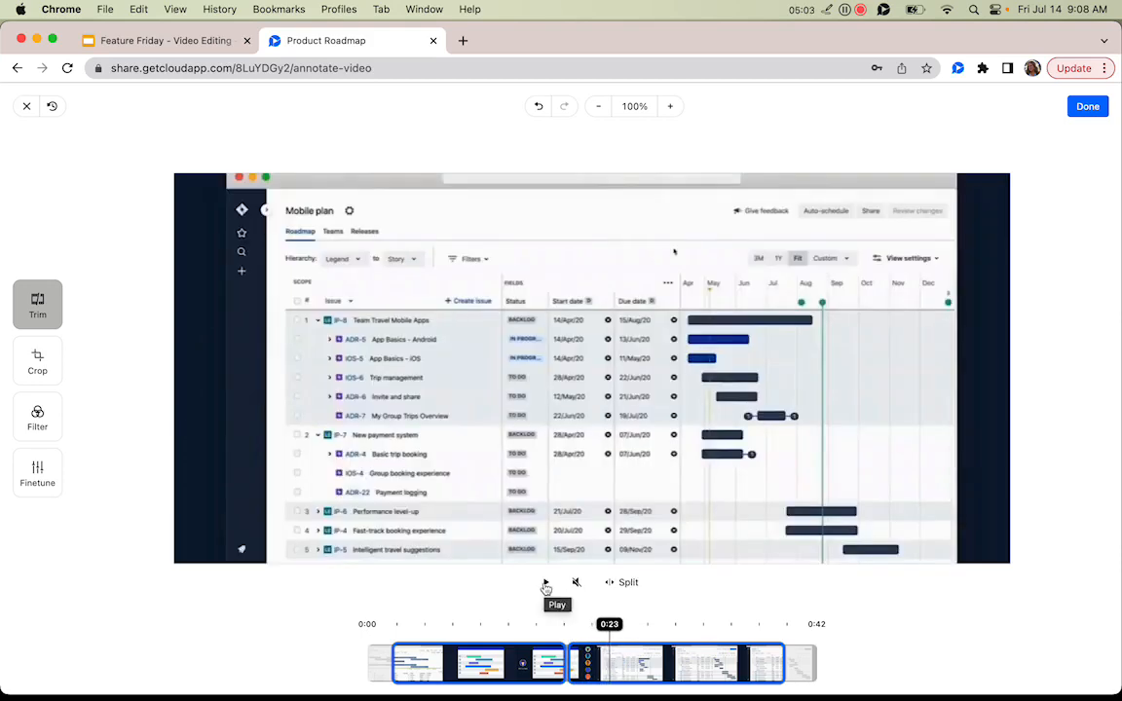
click(570, 654)
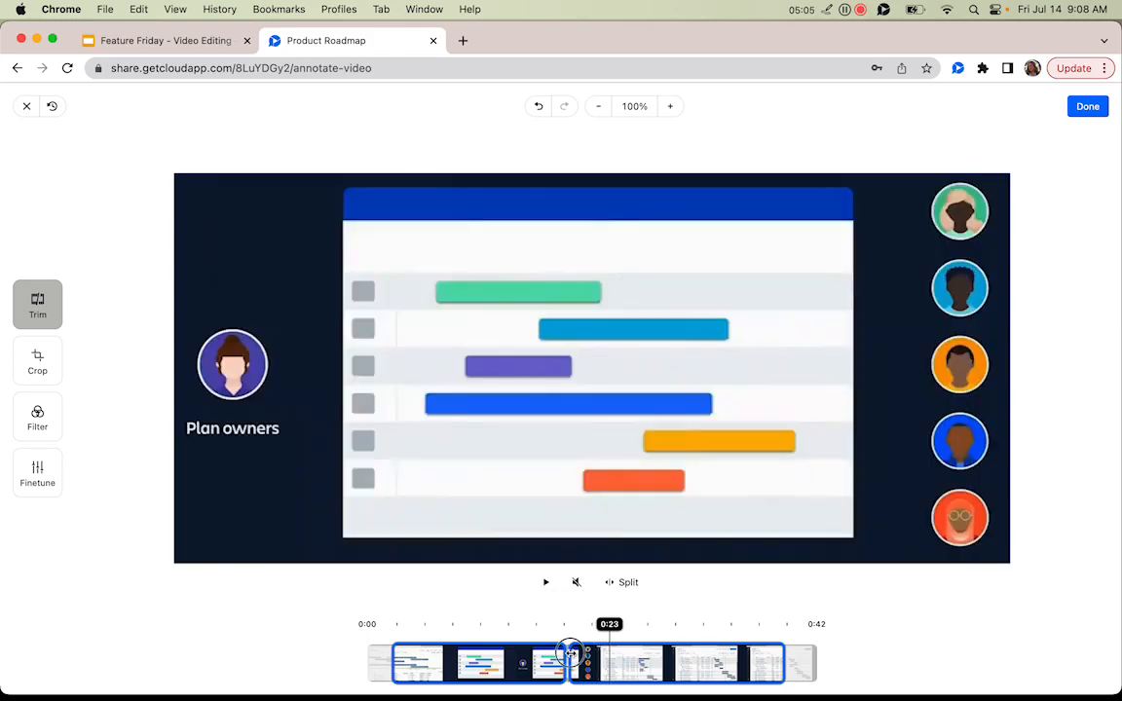
drag(570, 653, 608, 659)
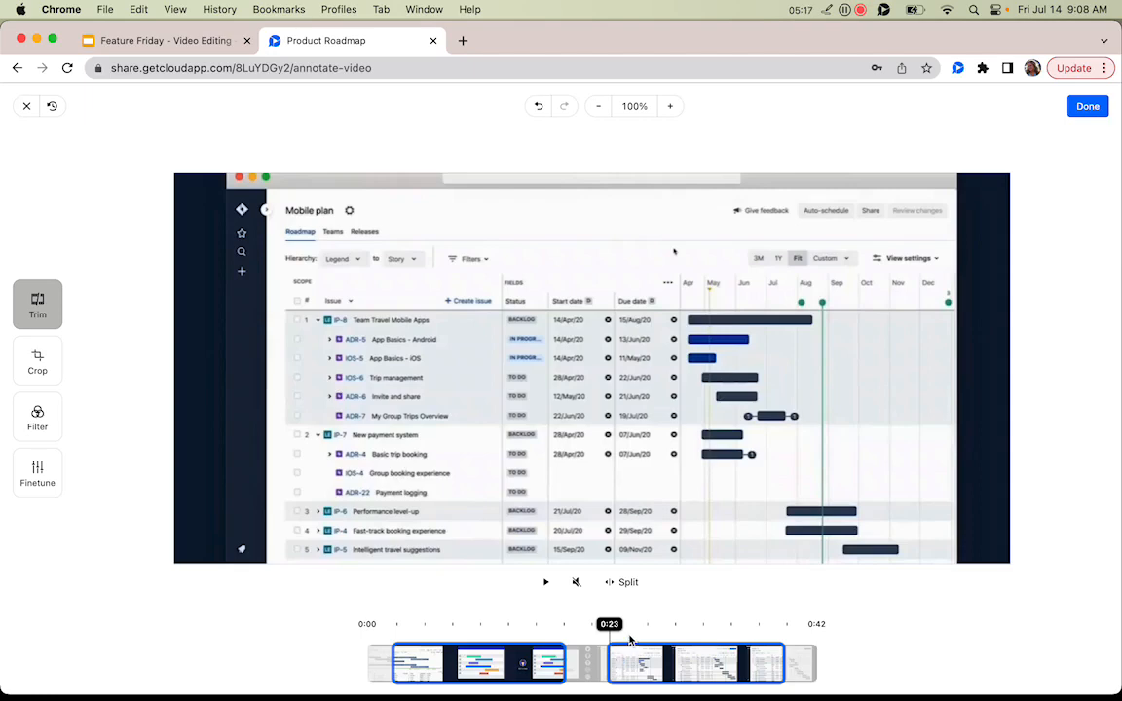
- Merge the two clips across the gap at 0:21 to restore the cut section
drag(610, 627, 593, 626)
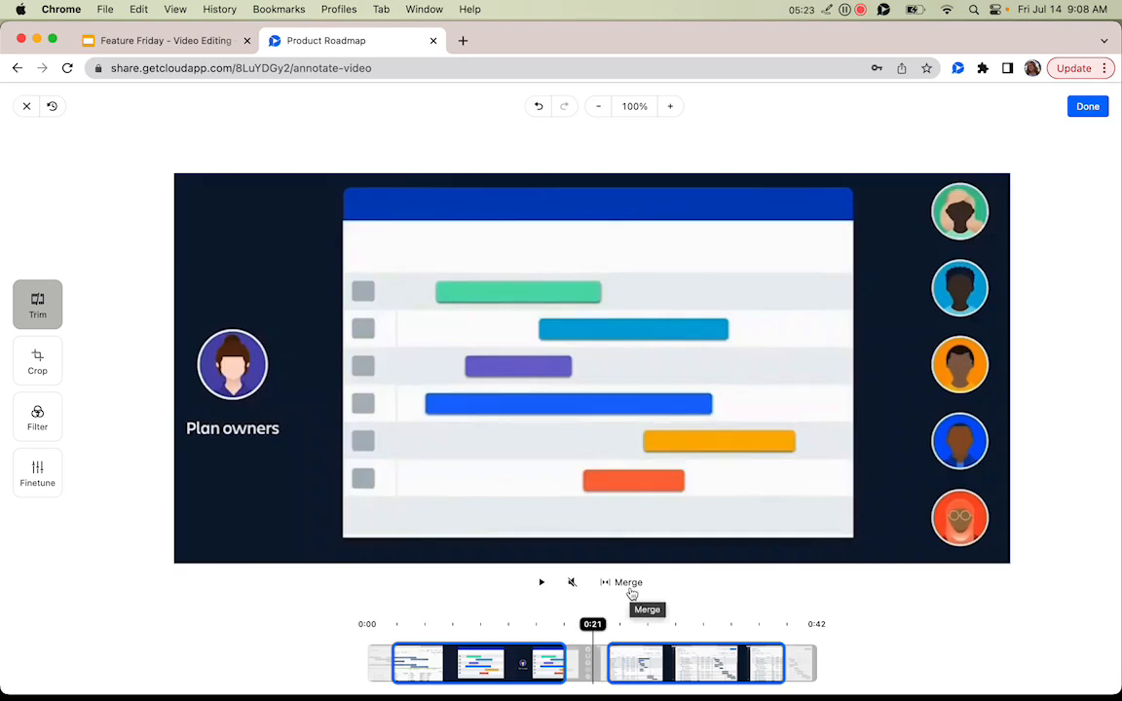
click(631, 589)
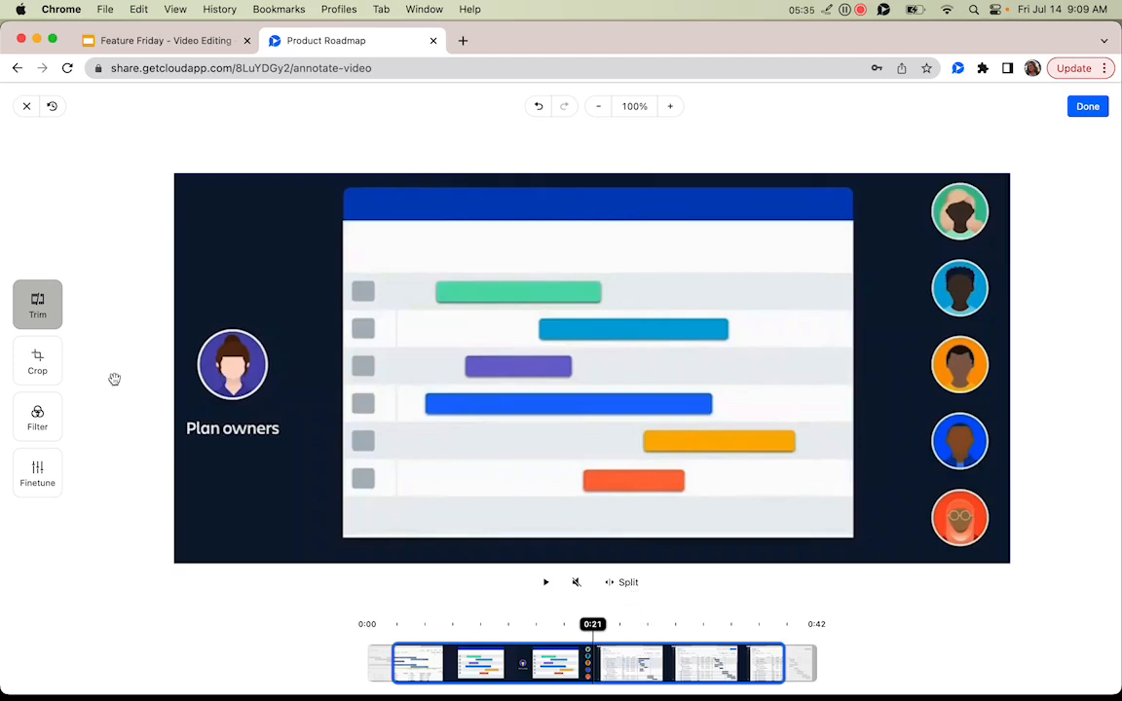
- Crop the video slightly at the top, left and bottom, exclude the avatars on the right, and tilt the image slightly counterclockwise
click(37, 361)
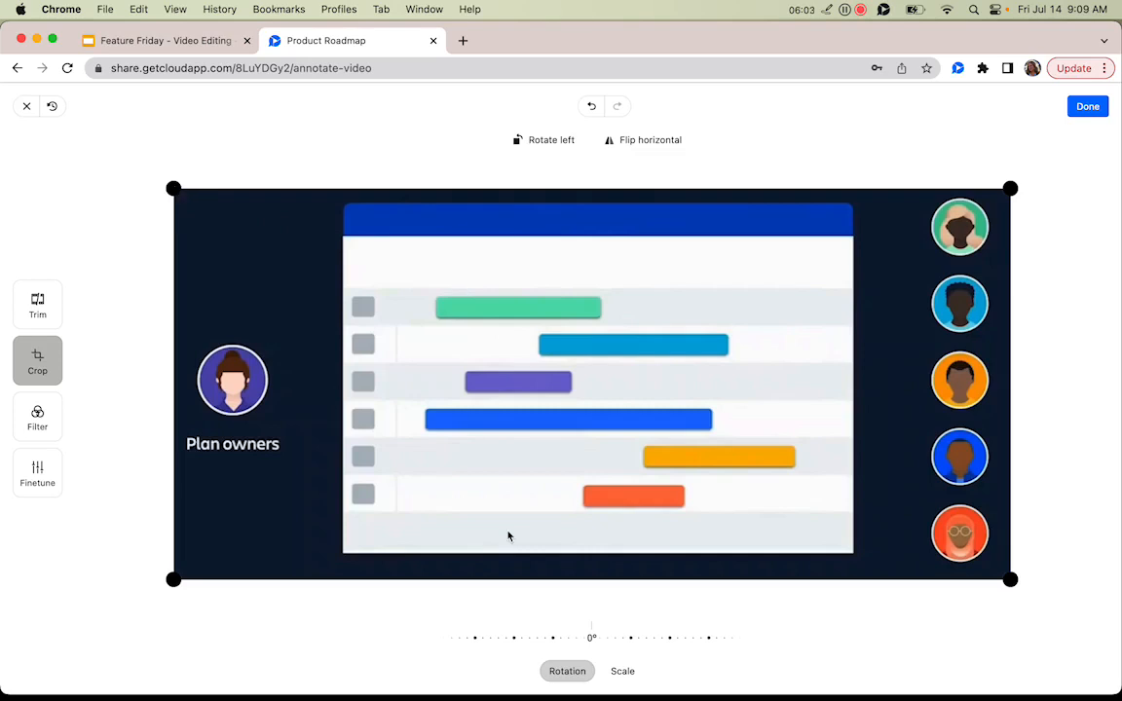
drag(175, 187, 197, 195)
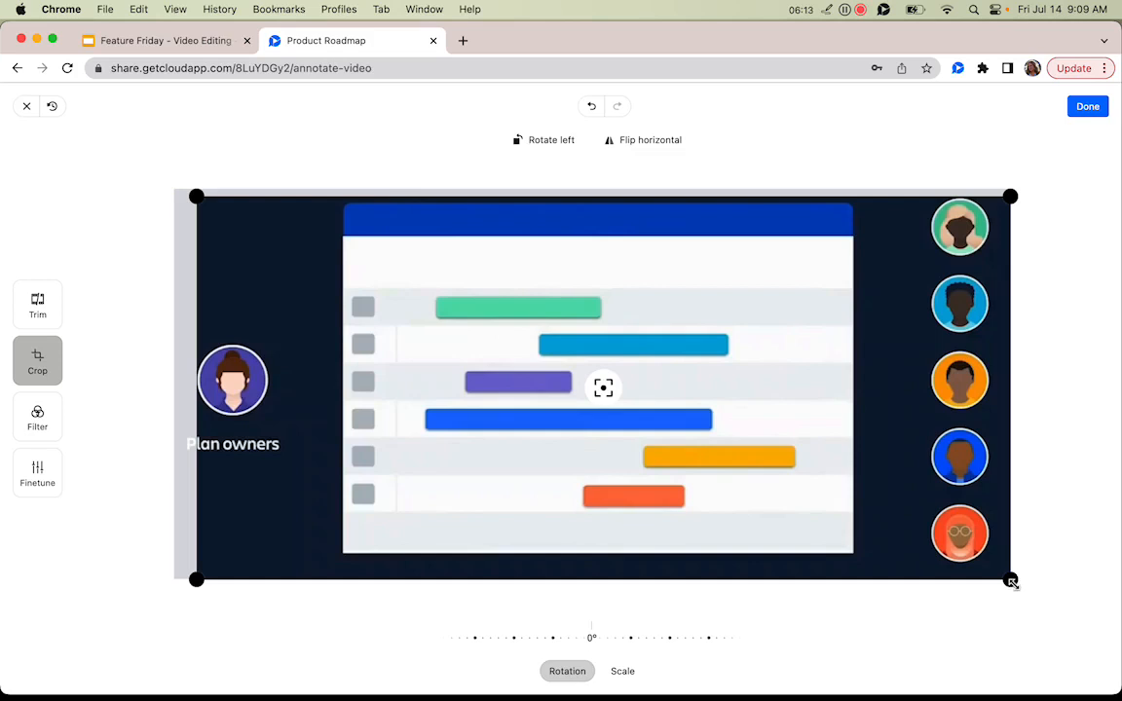
drag(1011, 580, 912, 569)
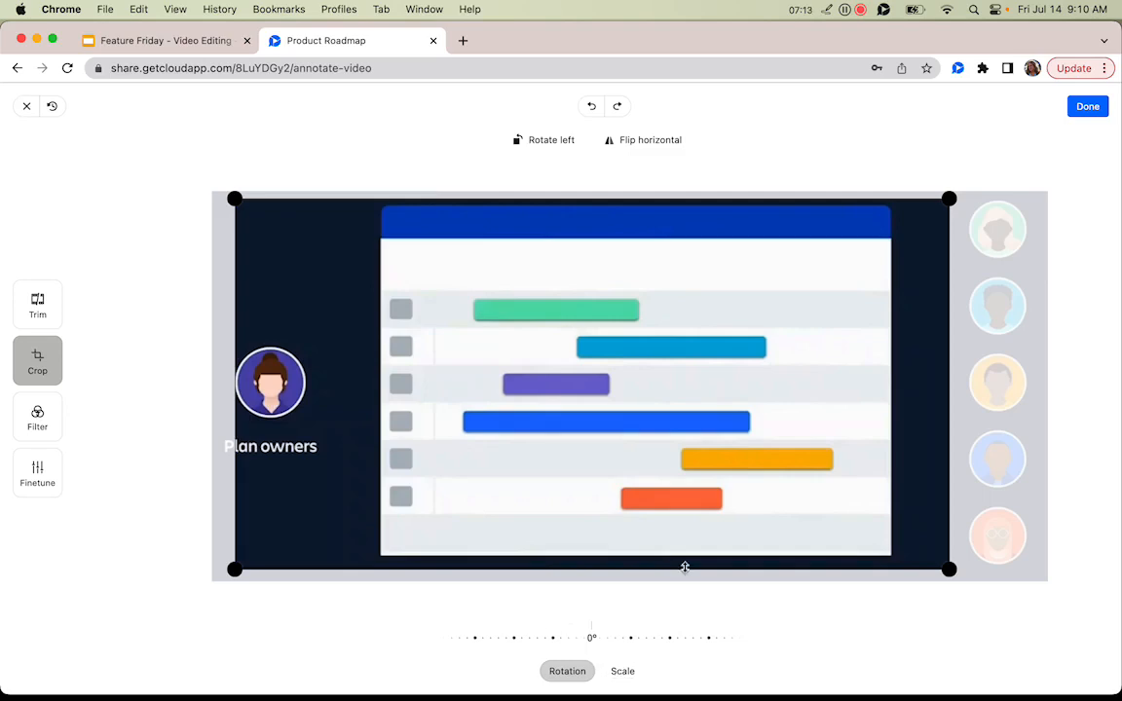
click(616, 640)
drag(616, 641, 575, 641)
- Scale the video to 48%, shrink the crop area from its lower-right corner, and shift the image up and left inside it
click(623, 670)
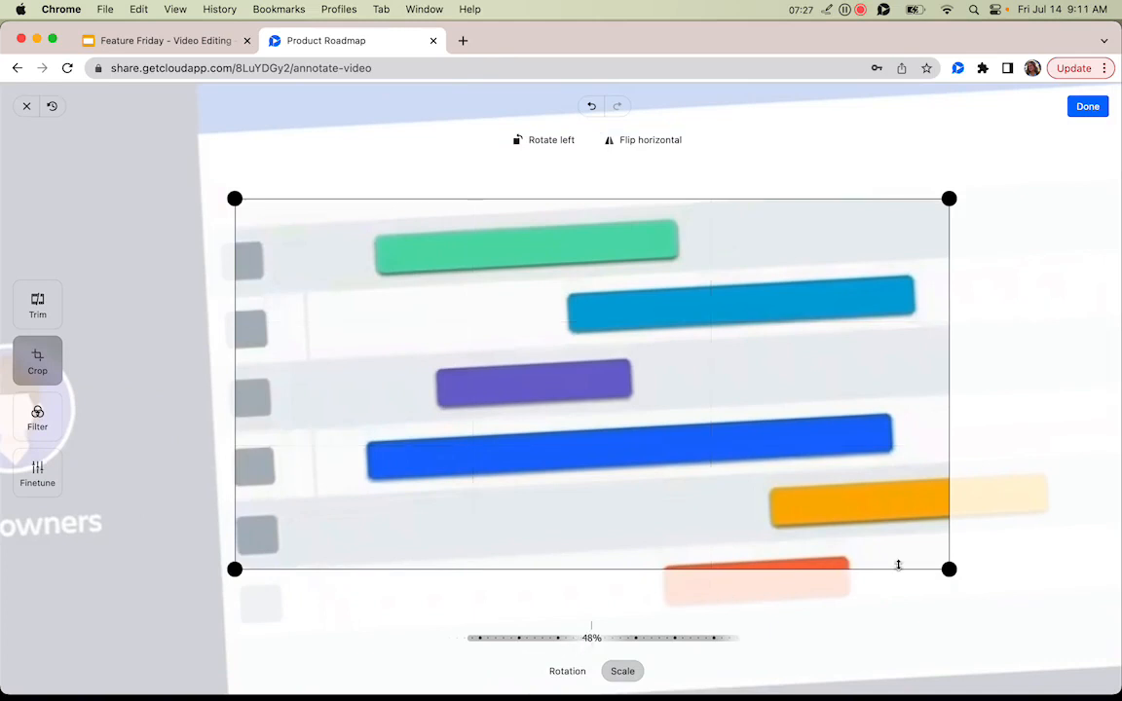
drag(948, 569, 729, 503)
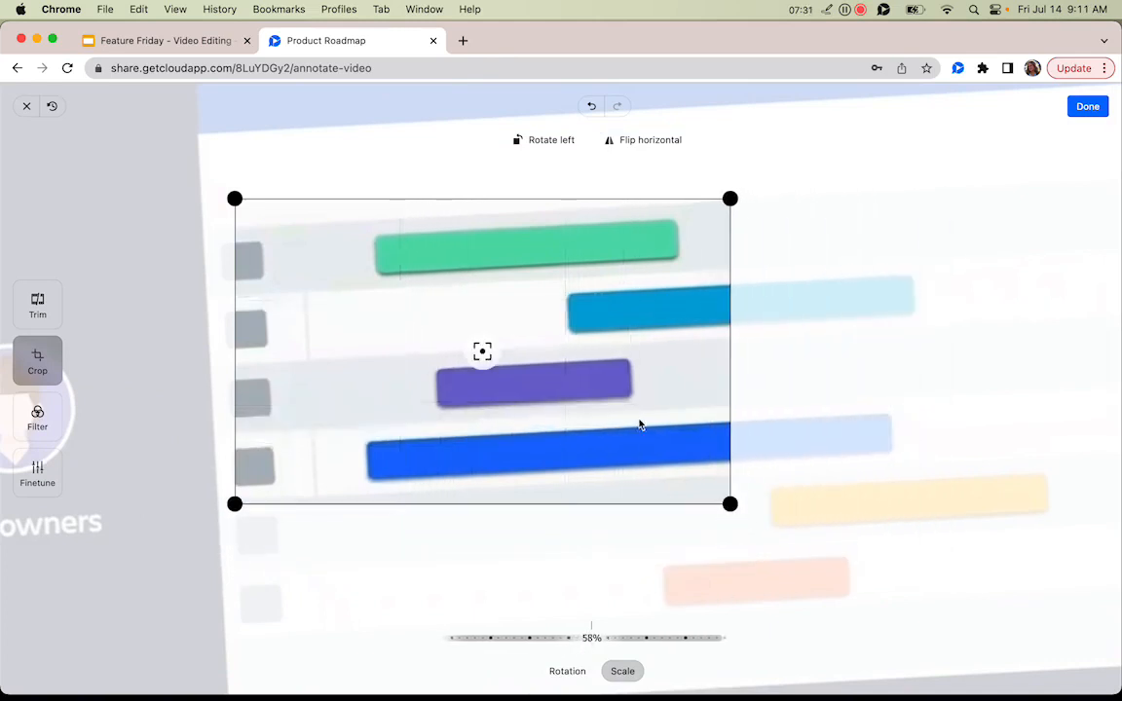
drag(541, 380, 400, 331)
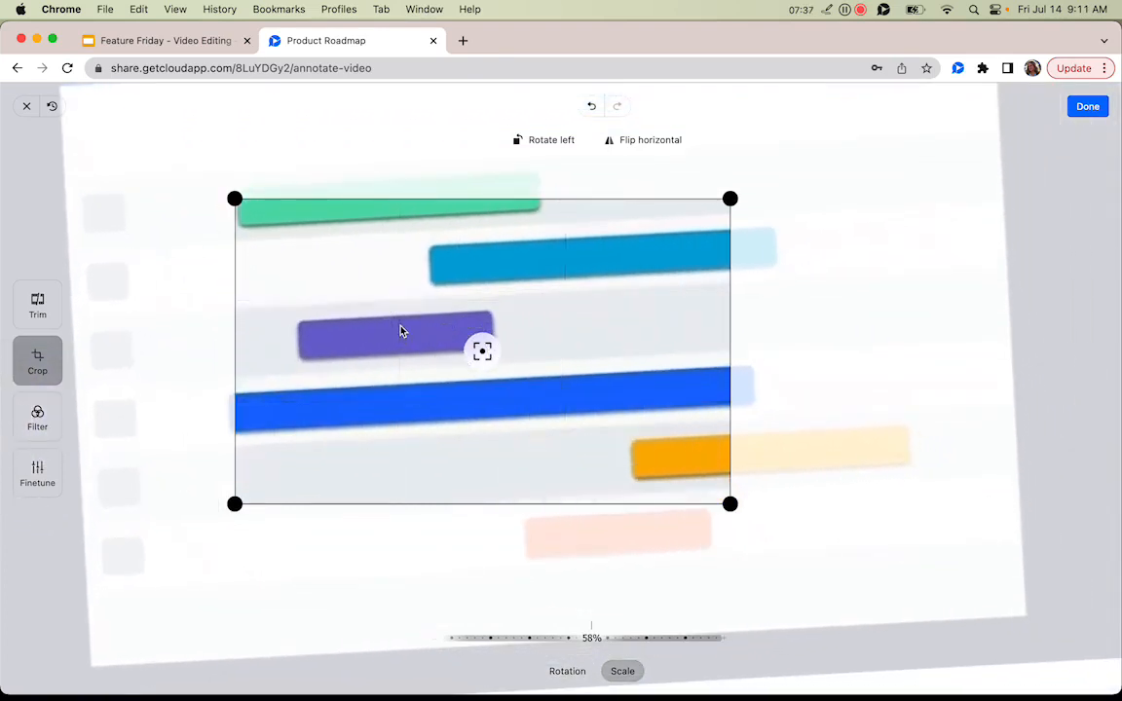
- Rotate the video left through a full turn and flip it horizontally twice
click(533, 142)
click(534, 142)
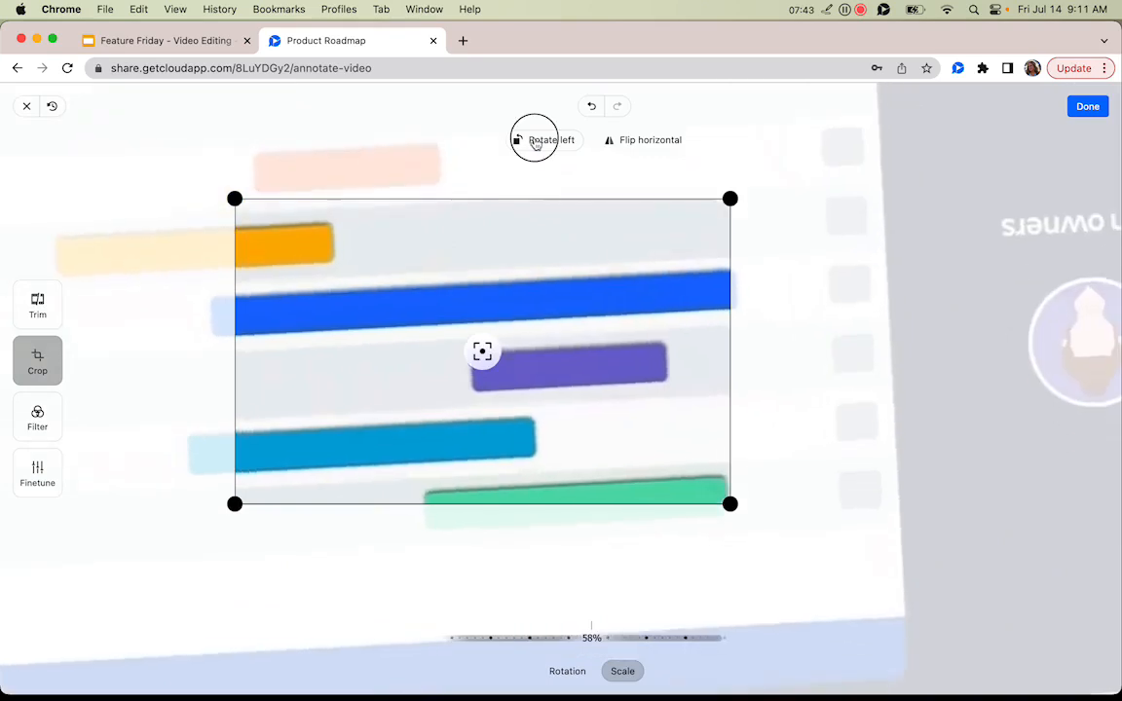
click(534, 141)
click(534, 143)
click(656, 150)
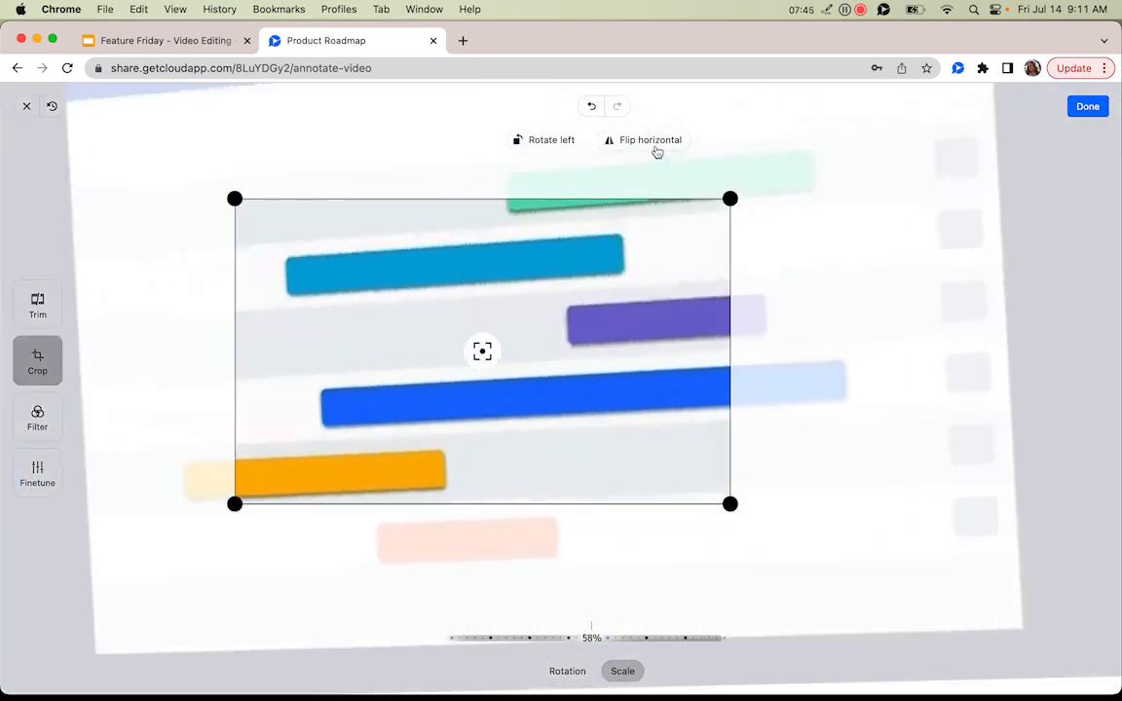
click(655, 150)
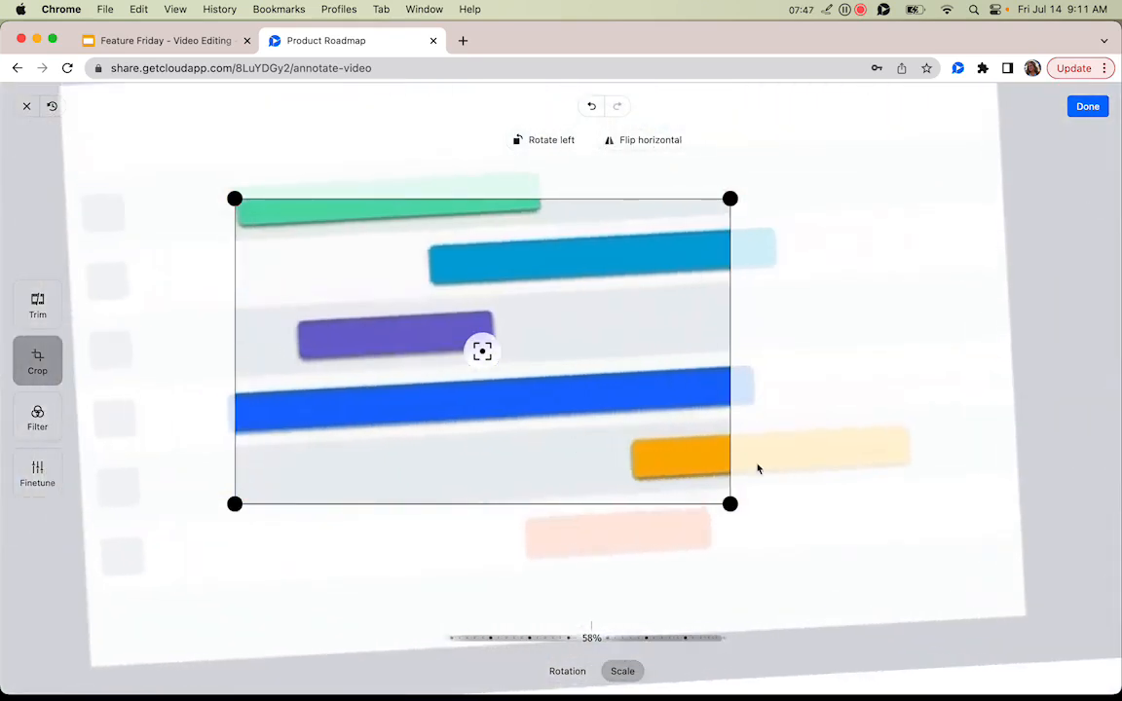
- Enlarge the crop area, and undo it along with the preceding flips, rotations, image shift, smaller crop and scaling
drag(732, 504, 967, 584)
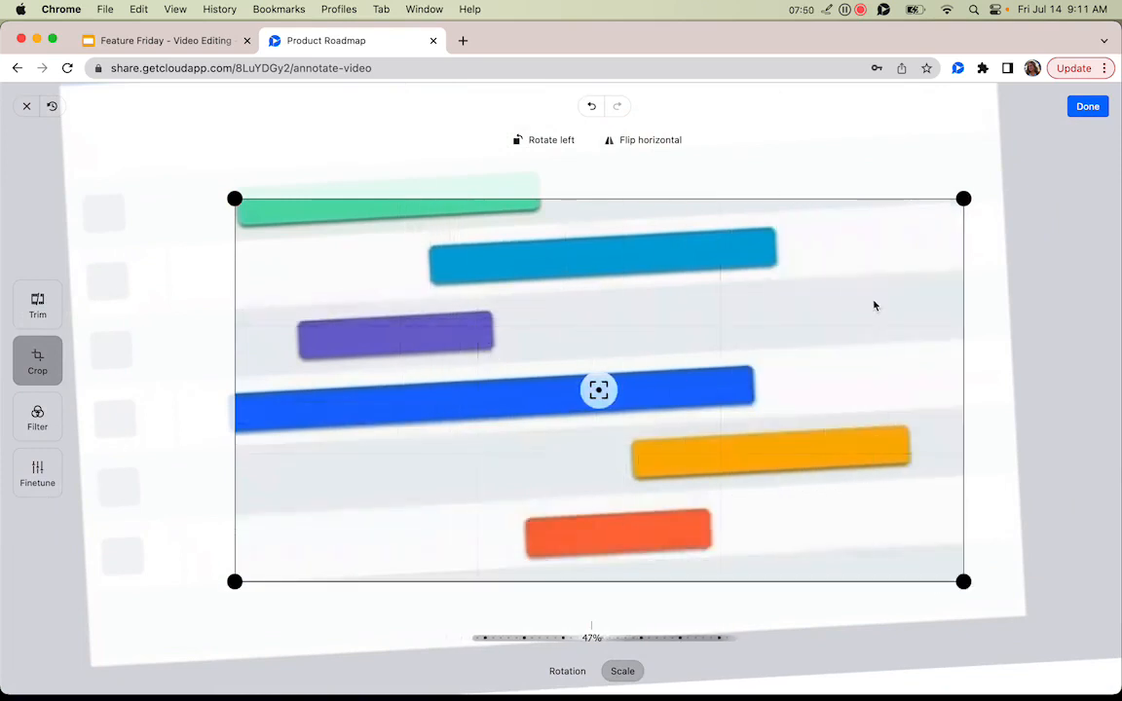
click(588, 114)
click(588, 114)
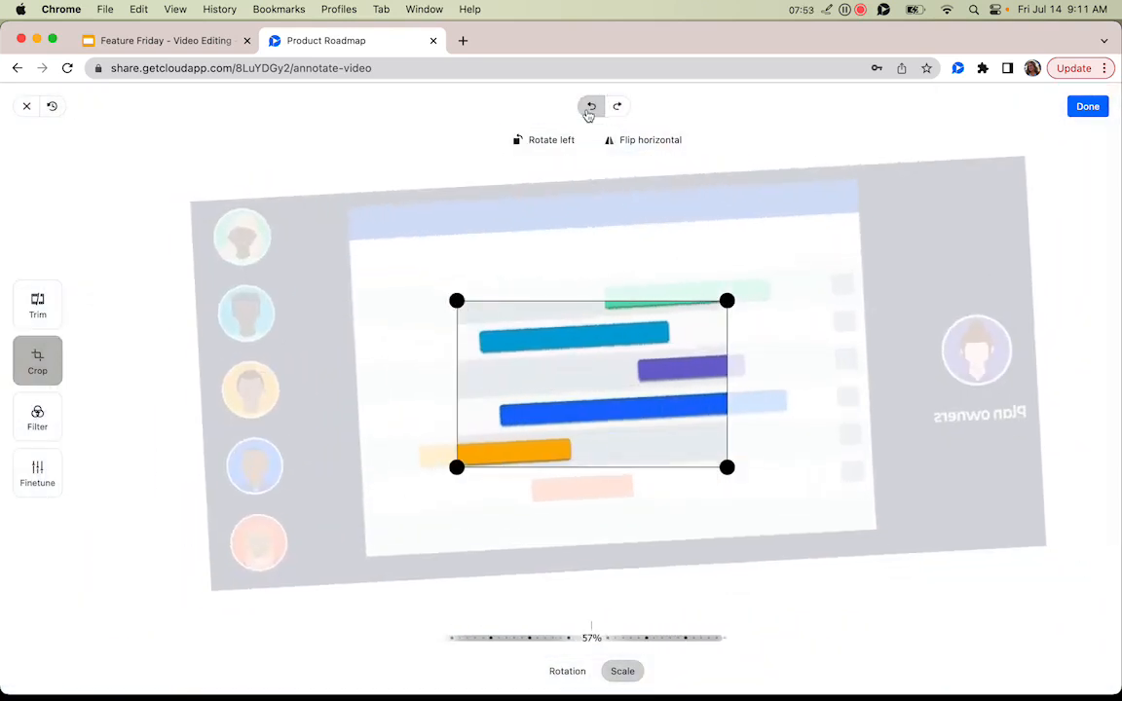
click(588, 114)
click(588, 114)
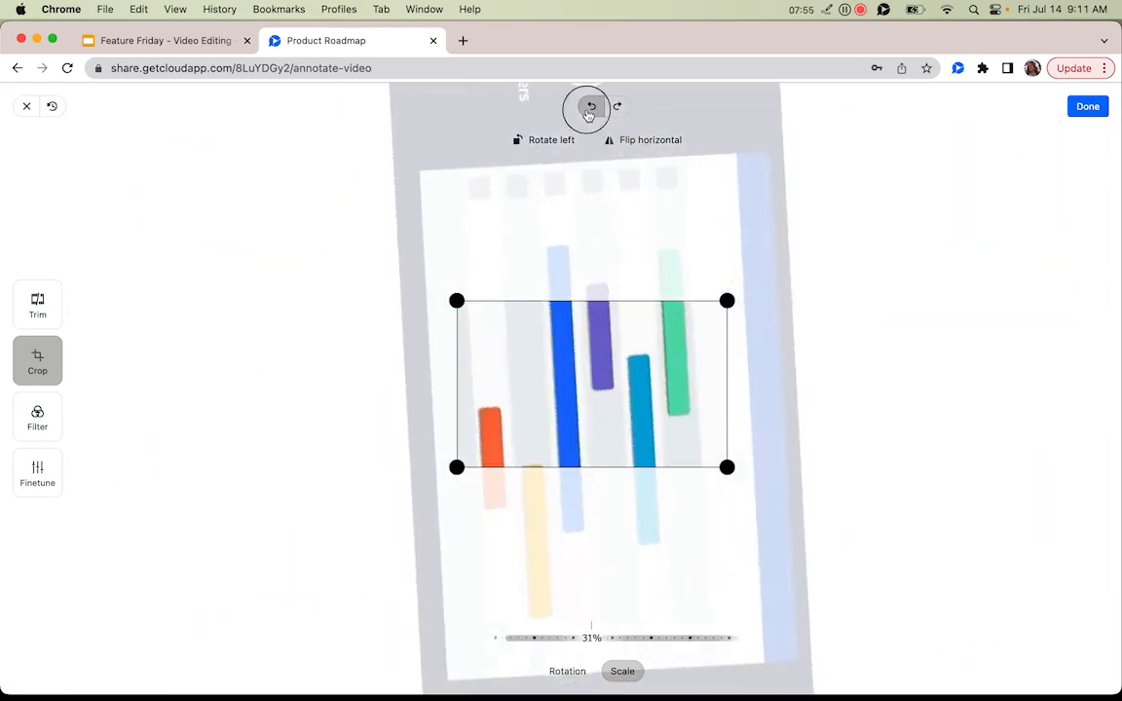
click(589, 114)
click(588, 114)
click(588, 114)
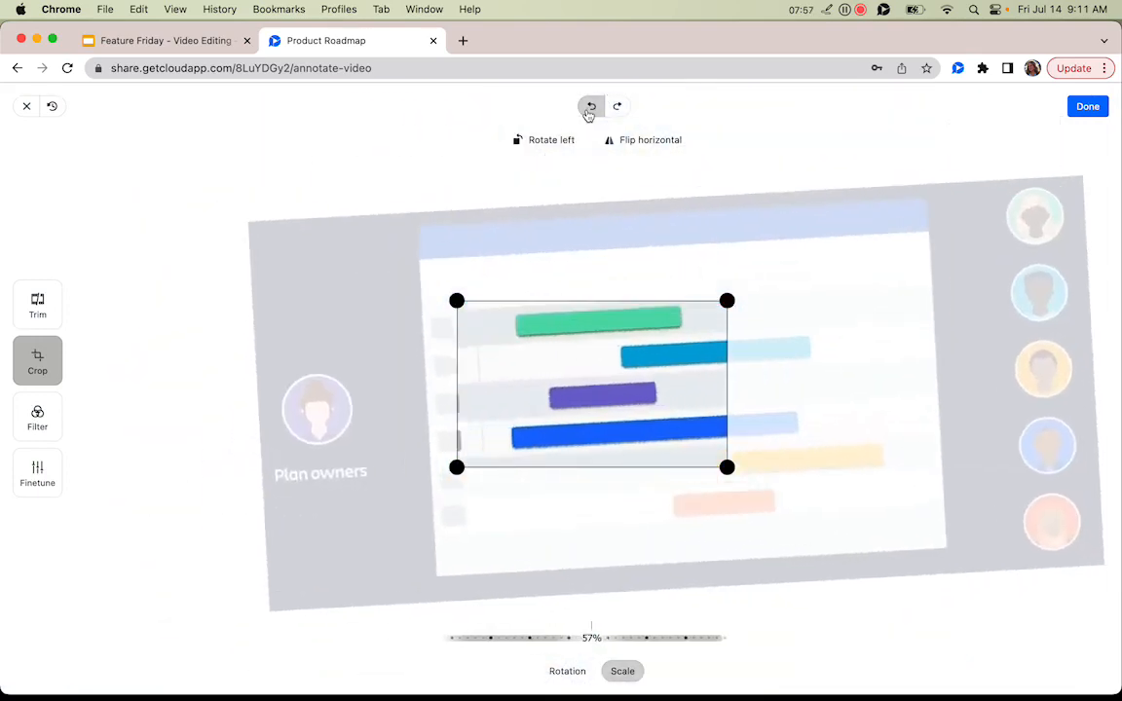
click(588, 113)
click(588, 114)
click(588, 113)
- Apply the Sepia filter to the video and replace it with the Mono filter
click(37, 416)
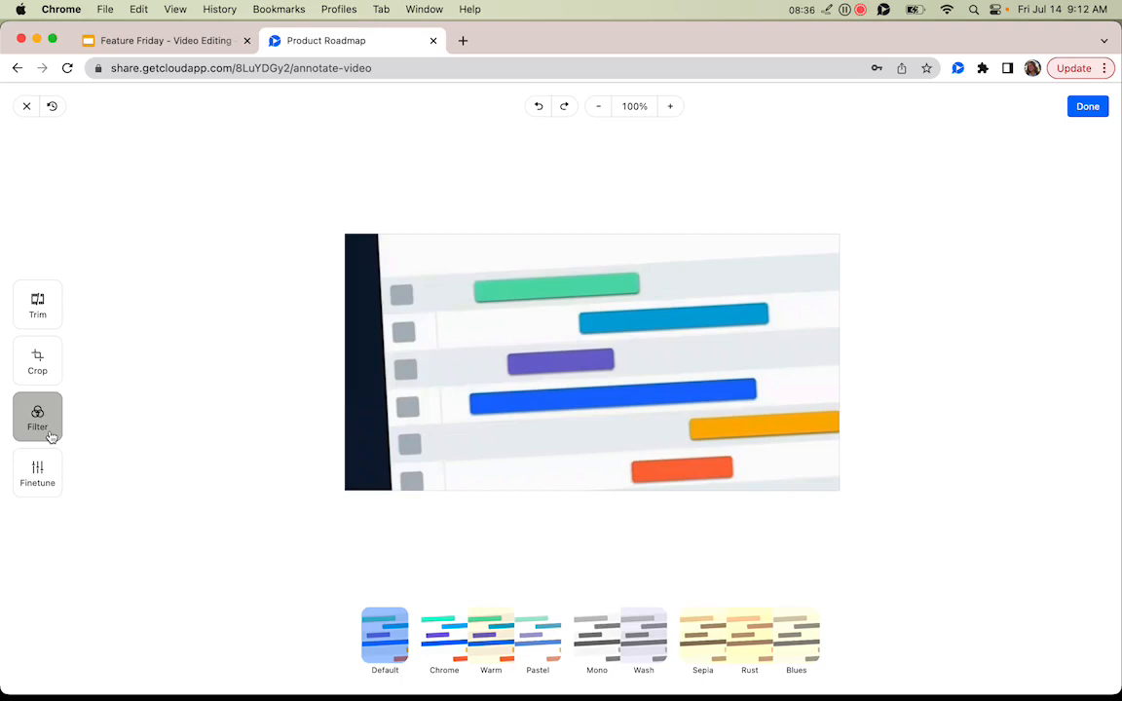
click(697, 649)
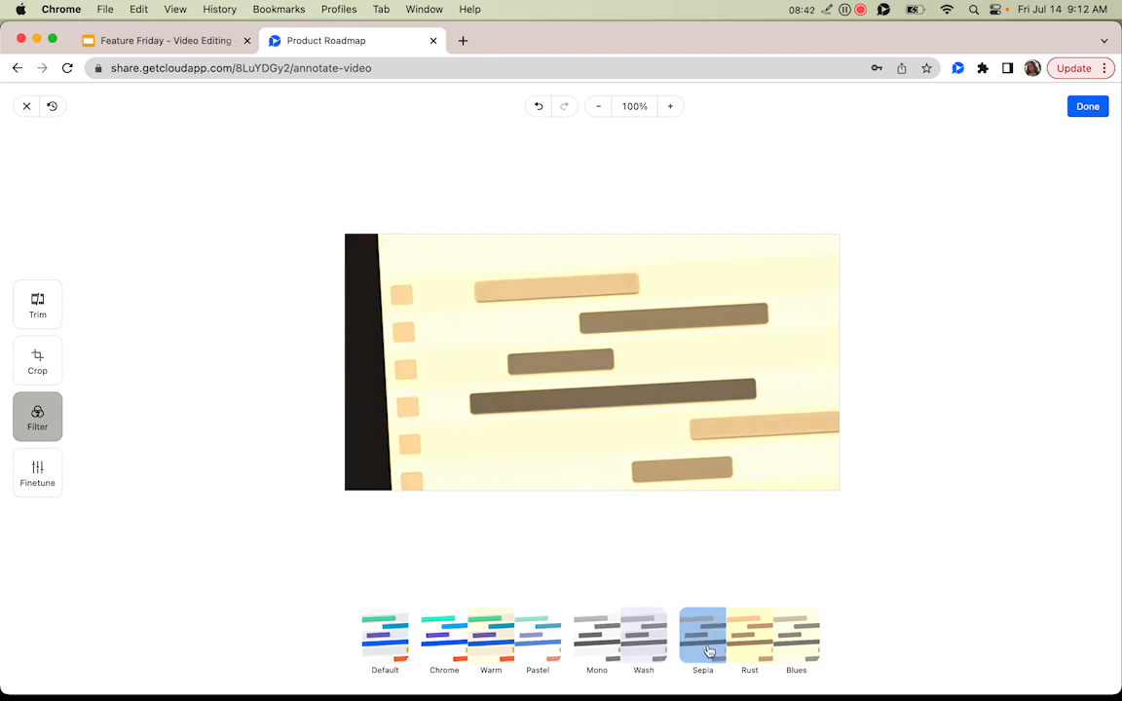
click(601, 637)
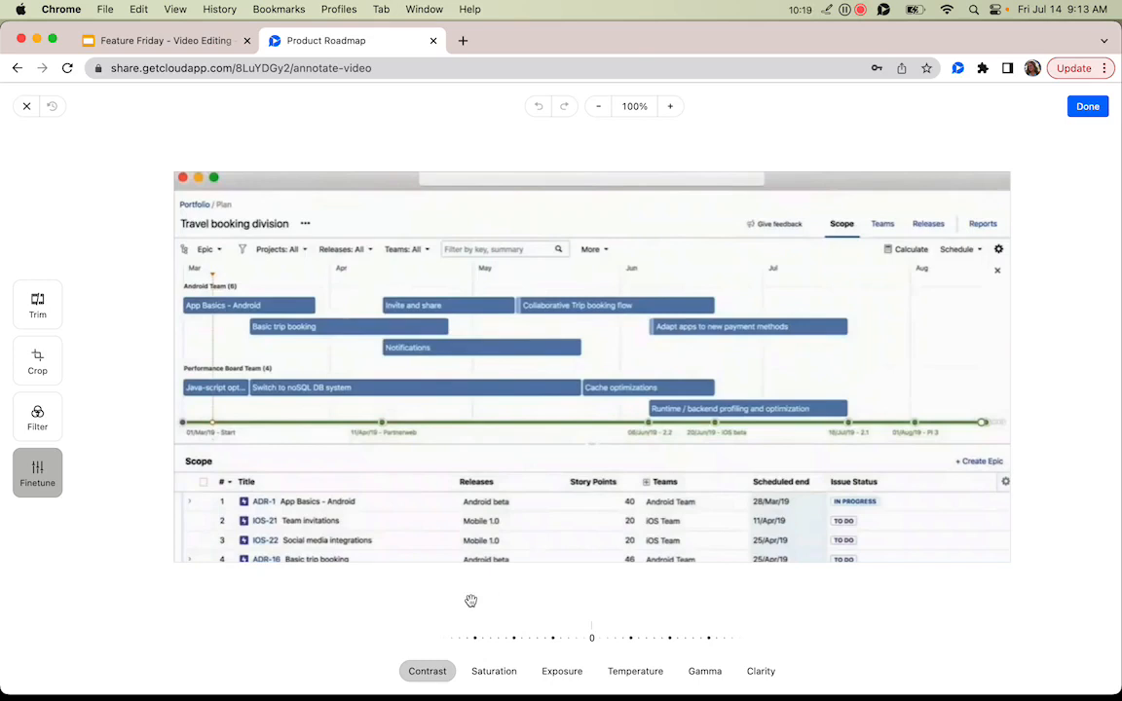
- Set the video's Clarity to 40 in the Finetune adjustments
click(761, 670)
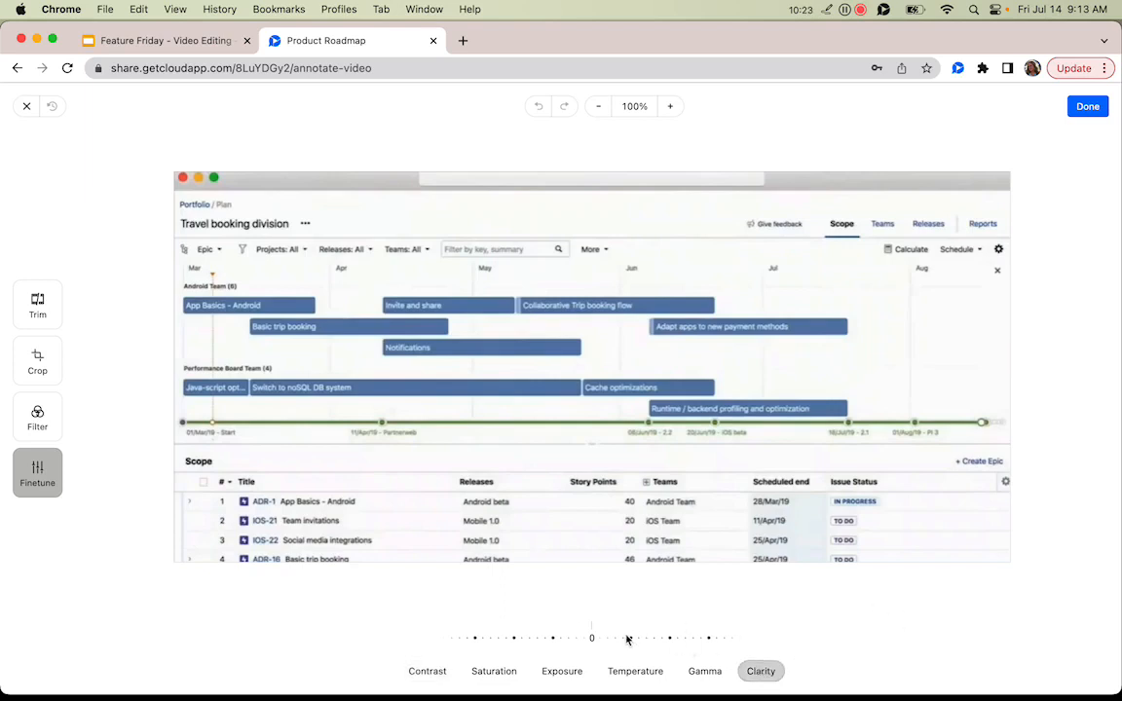
drag(628, 641, 563, 642)
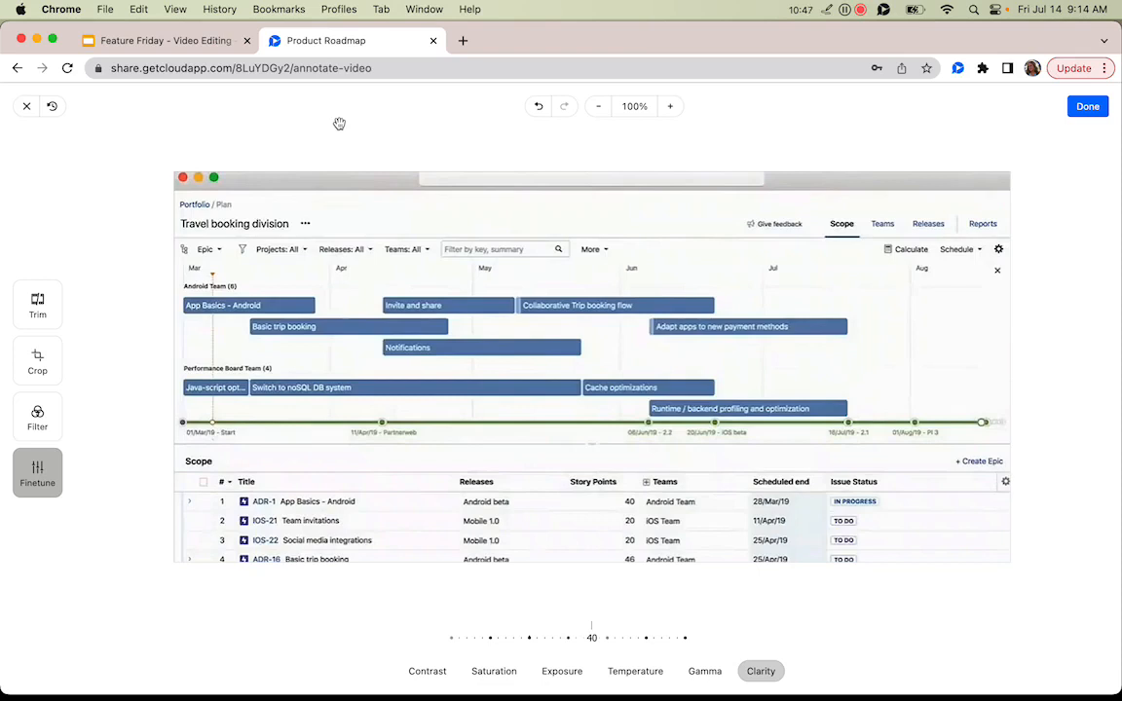
- Switch to the Feature Friday - Video Editing presentation and advance to the Thank You slide
click(154, 42)
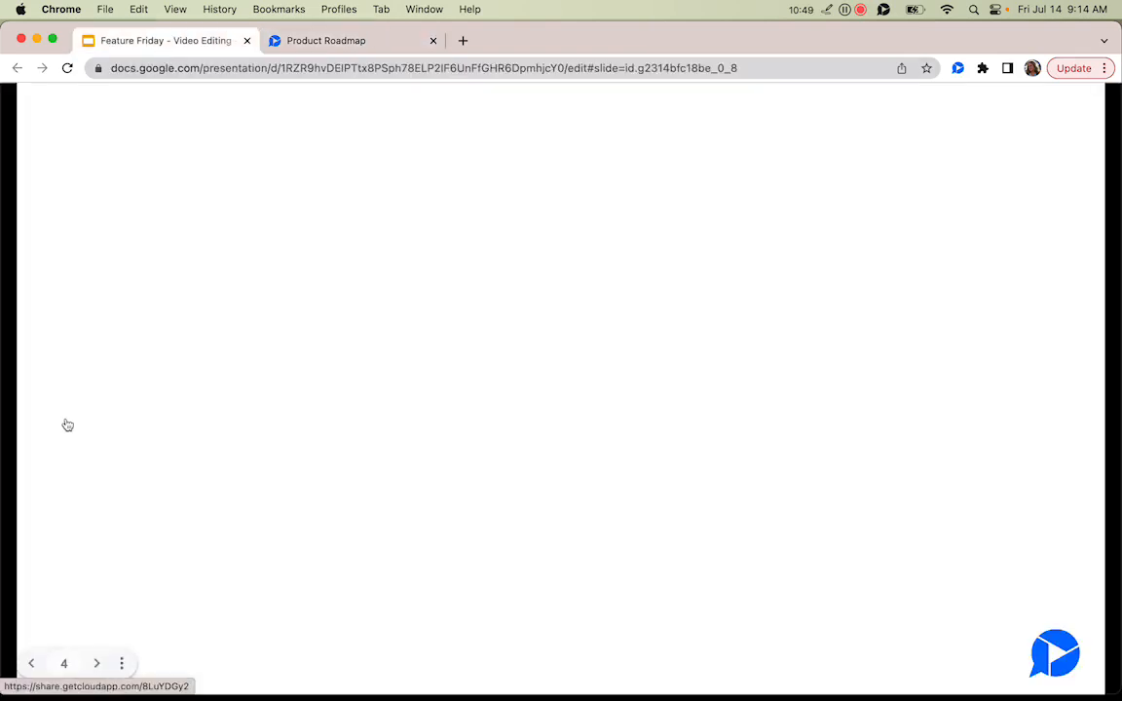
key(Right)
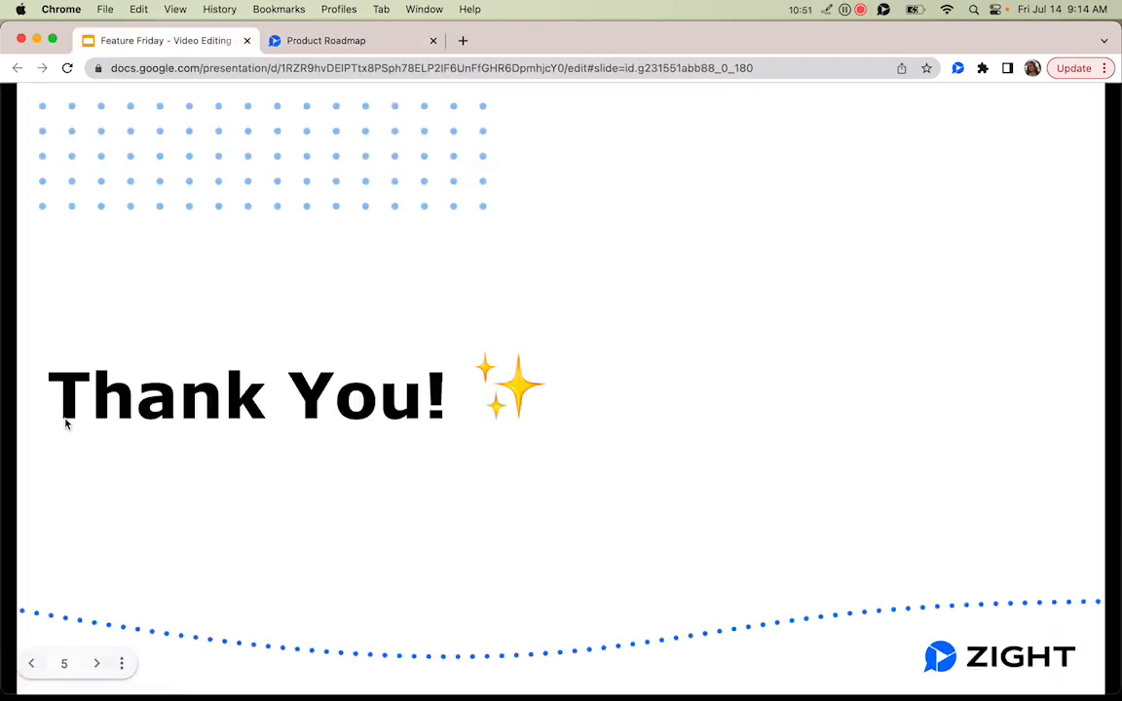